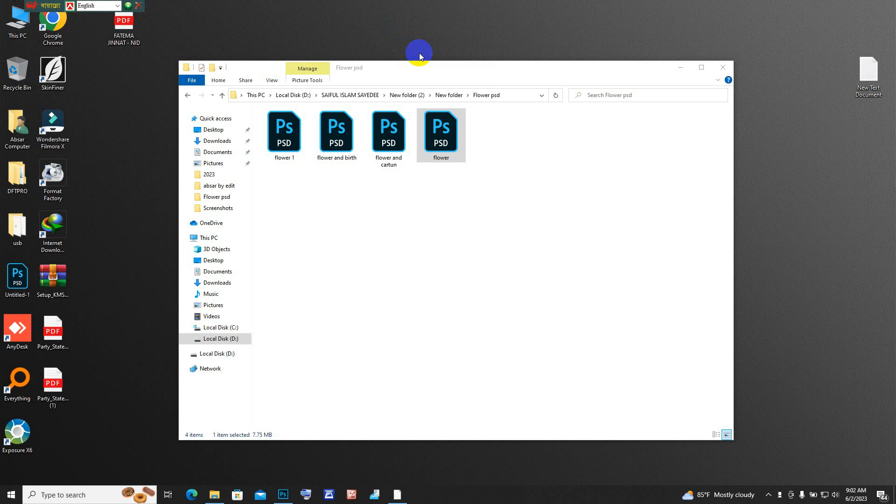
right_click(399, 16)
right_click(415, 25)
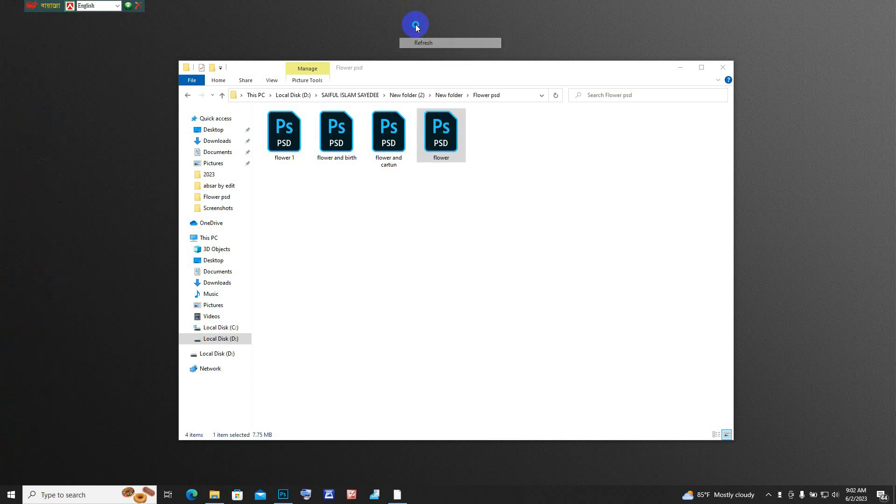
left_click(427, 52)
right_click(408, 28)
left_click(427, 52)
right_click(387, 14)
left_click(420, 50)
right_click(402, 23)
left_click(422, 53)
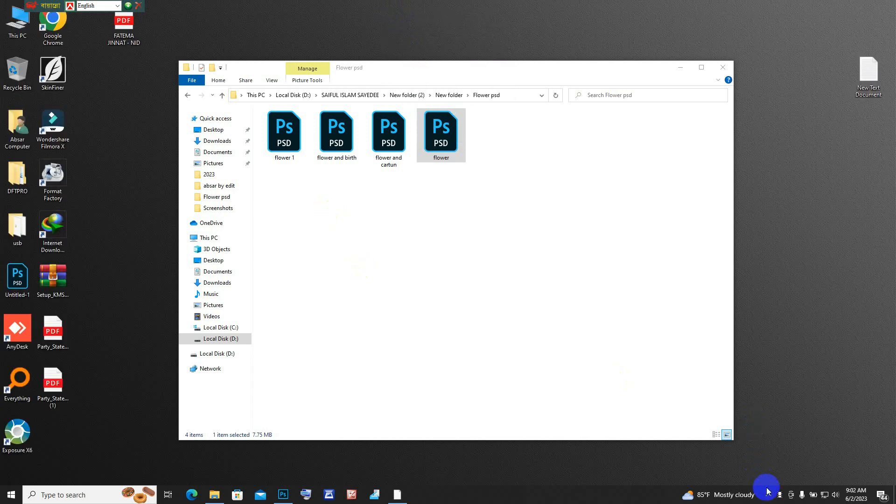
right_click(399, 28)
left_click(426, 54)
right_click(401, 18)
left_click(426, 47)
right_click(400, 9)
left_click(424, 36)
right_click(402, 16)
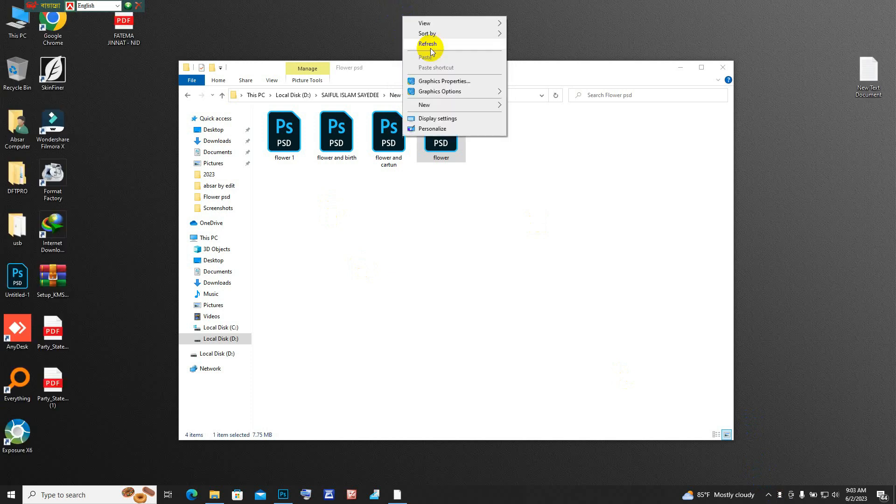
left_click(426, 44)
right_click(404, 26)
left_click(434, 56)
right_click(403, 22)
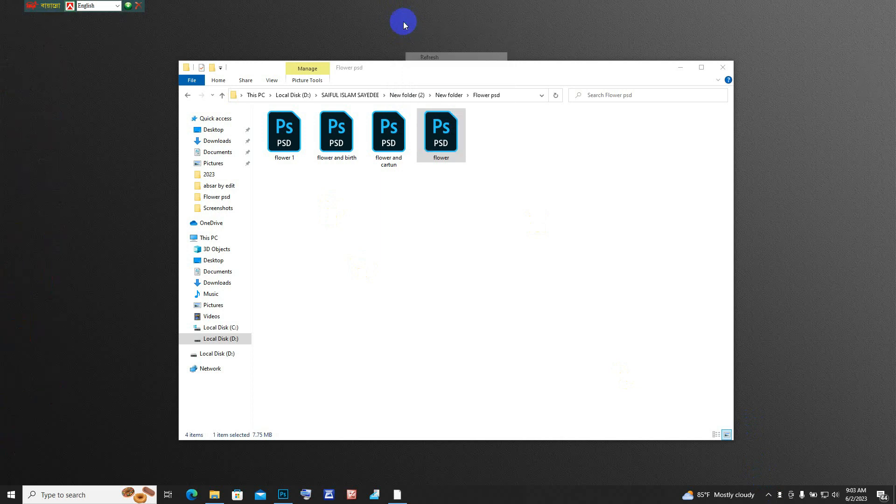
left_click(435, 55)
Step: Examine the four PSD files in the Flower psd folder
left_click_drag(443, 71, 461, 57)
mouse_move(397, 55)
left_mouse_down()
mouse_move(470, 379)
mouse_move(313, 207)
mouse_move(400, 60)
left_mouse_up()
left_click_drag(540, 209, 327, 134)
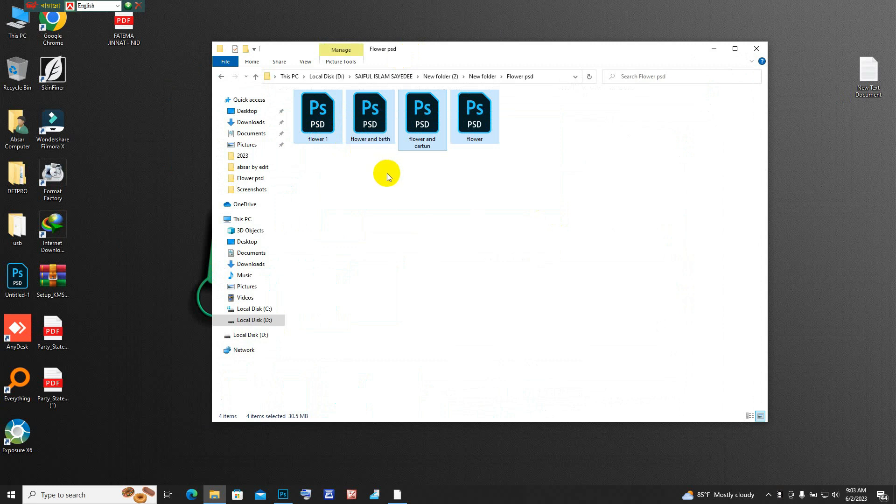
left_click(397, 194)
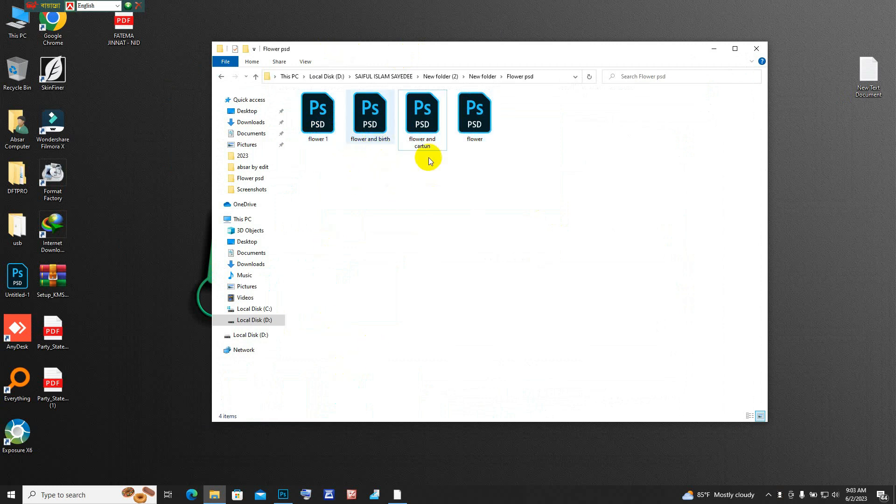
Step: Switch to Photoshop and move several separate flower layers in flower 1.psd to new positions
left_click(283, 495)
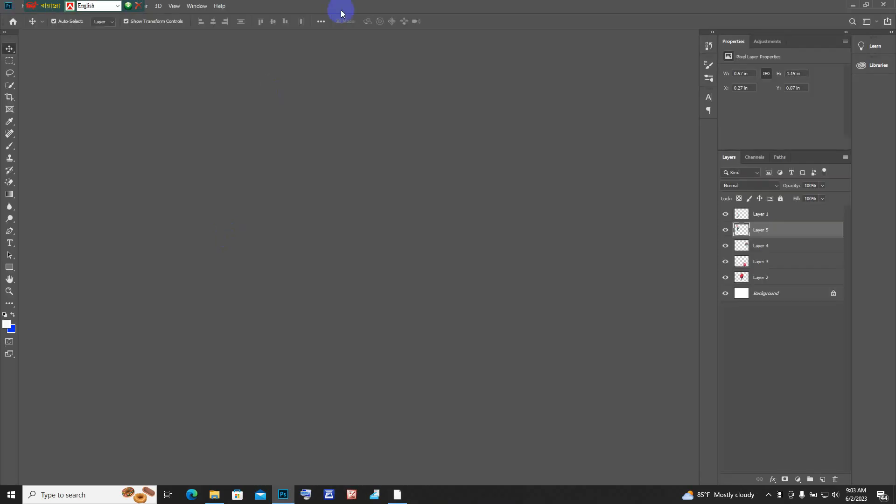
left_click_drag(245, 160, 231, 187)
left_click(362, 225)
mouse_move(361, 226)
left_mouse_down()
mouse_move(362, 261)
mouse_move(366, 240)
mouse_move(352, 230)
mouse_move(370, 233)
left_mouse_up()
left_click(513, 232)
left_click_drag(499, 217, 467, 224)
Step: In flower and birth.psd, reposition the yellow-flower stand, the armchair, the yellow rose plant and the green maple leaf
left_click(200, 37)
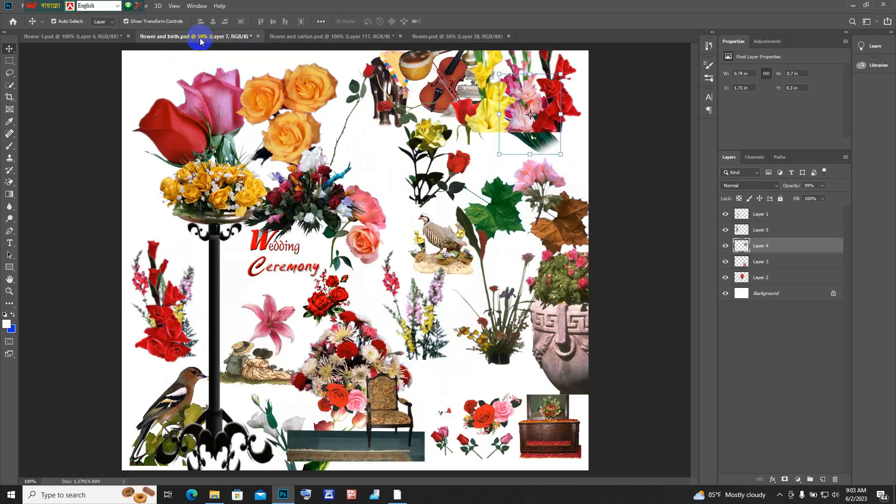
left_click_drag(228, 206, 225, 177)
left_click_drag(403, 404, 422, 380)
left_click(422, 167)
left_click_drag(423, 141, 402, 152)
left_click(504, 215)
left_click_drag(504, 212, 504, 188)
Step: Reposition the gladioli, place the violin beside the orange roses, and shift the yellow-flower stand slightly left
left_click(543, 108)
left_click_drag(543, 108, 488, 127)
left_click(443, 92)
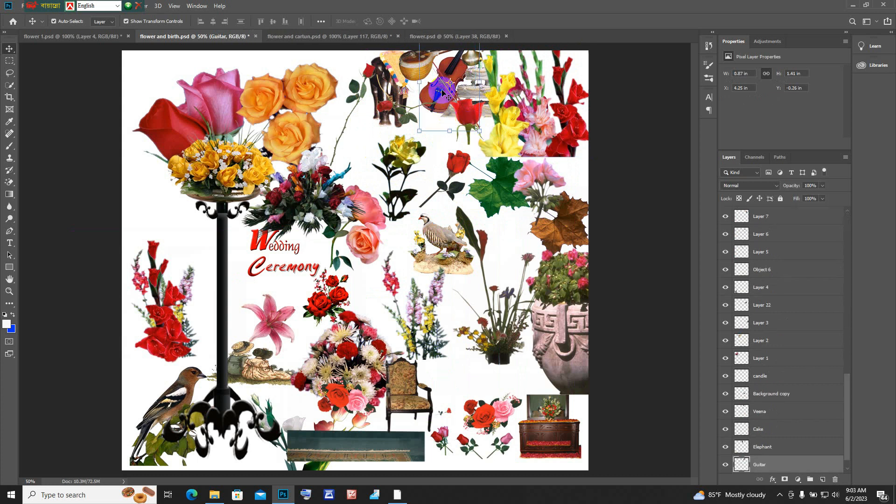
left_click_drag(414, 171, 362, 133)
left_click(209, 172)
mouse_move(216, 170)
left_mouse_down()
mouse_move(212, 198)
mouse_move(184, 125)
mouse_move(196, 170)
mouse_move(253, 201)
mouse_move(198, 142)
mouse_move(185, 164)
mouse_move(207, 177)
left_mouse_up()
Step: In flower and cartun.psd, move the blue guitar slightly upward and the large blue rose to the left
left_click(342, 37)
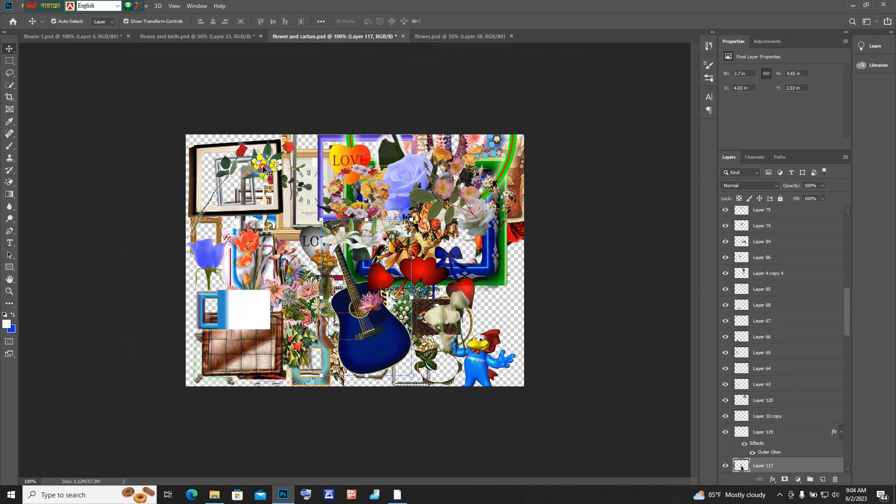
left_click_drag(266, 172, 313, 193)
left_click(382, 335)
left_click_drag(375, 329, 387, 264)
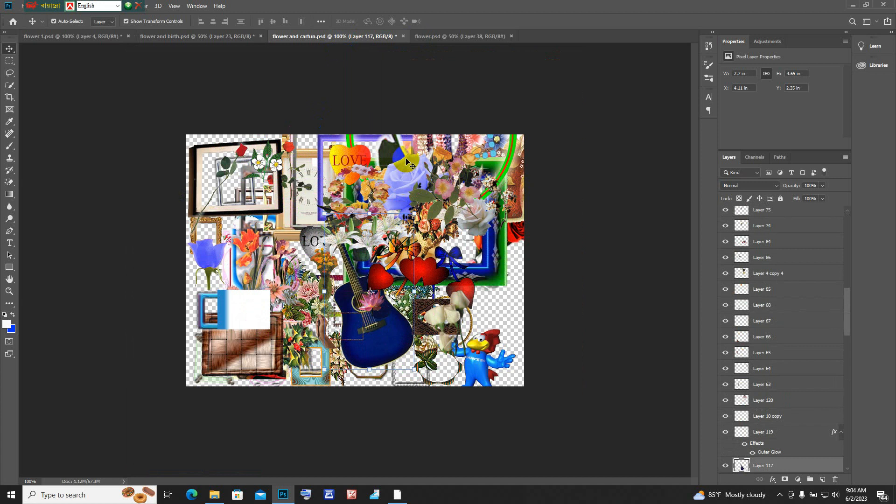
left_click(410, 173)
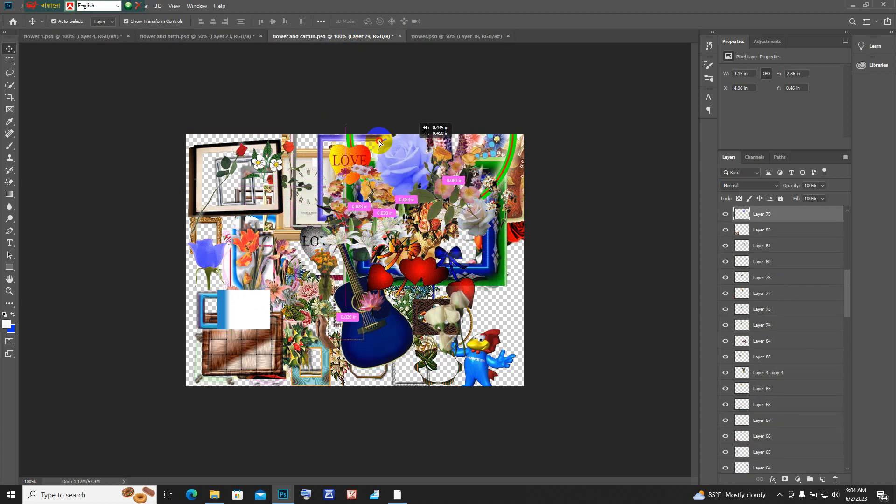
left_click_drag(391, 199, 370, 197)
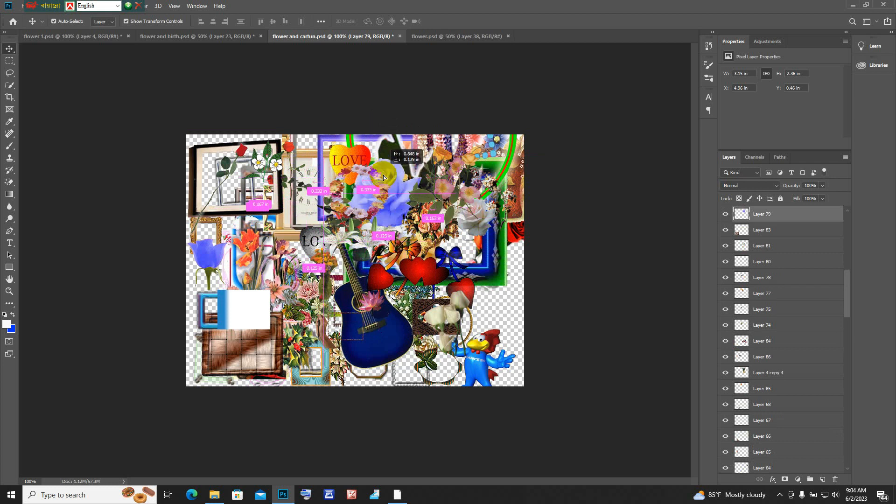
Step: Move the blue-and-green frame down and left, and shift the rose bouquet and the brown flower vase downward
left_click(489, 252)
left_click_drag(495, 264, 430, 283)
left_click(477, 155)
left_click_drag(469, 207, 440, 192)
left_click(498, 256)
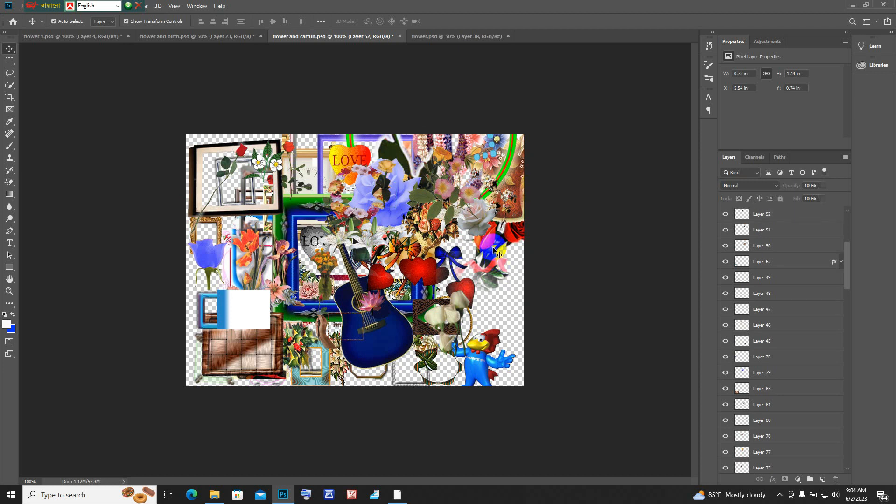
left_click_drag(491, 248, 496, 278)
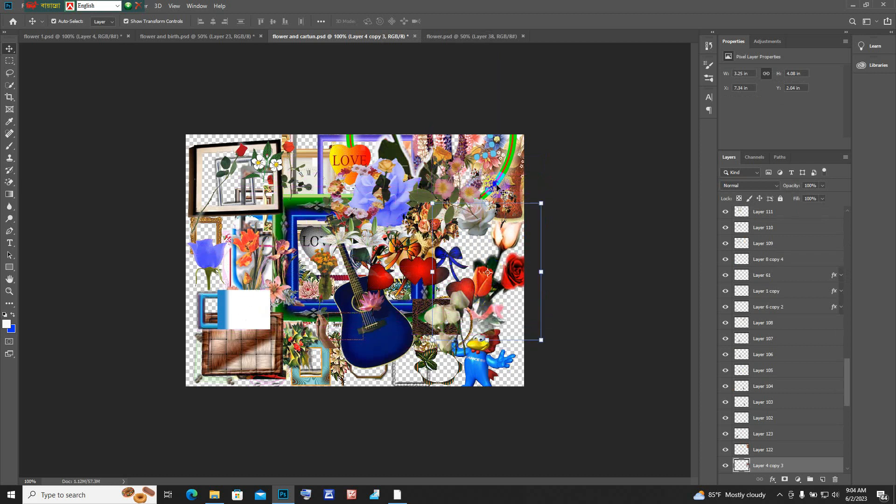
left_click(496, 169)
left_click_drag(499, 157, 478, 237)
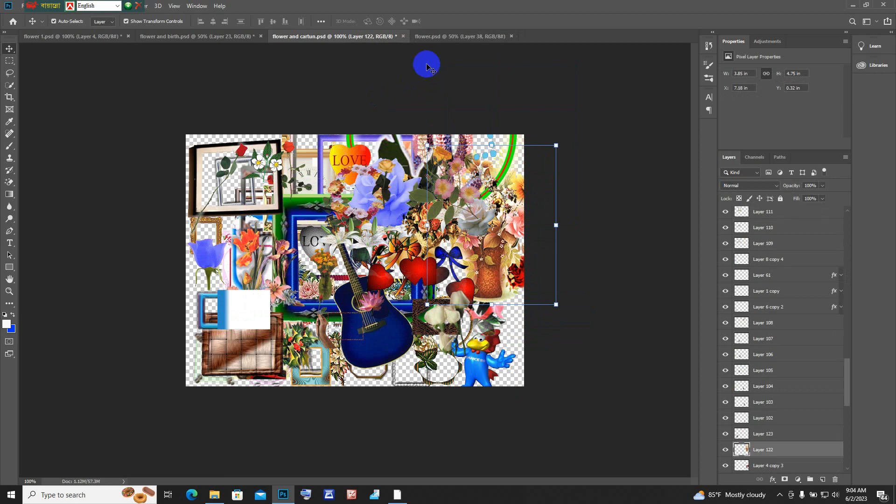
Step: In flower.psd, move the large round bouquet, the grapevine corner border and the hand holding a rose
left_click(442, 36)
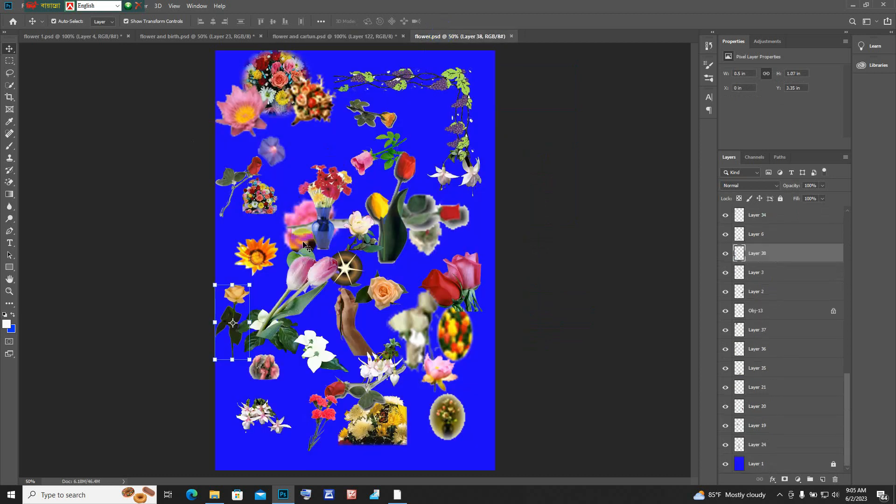
left_click_drag(283, 90, 306, 141)
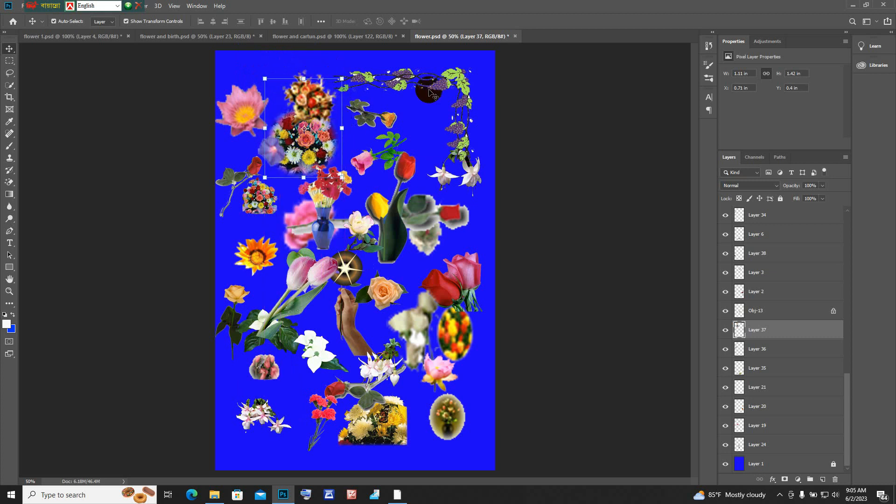
mouse_move(460, 84)
left_mouse_down()
mouse_move(453, 87)
mouse_move(480, 93)
mouse_move(451, 80)
left_mouse_up()
left_click(379, 430)
left_click_drag(354, 336, 349, 367)
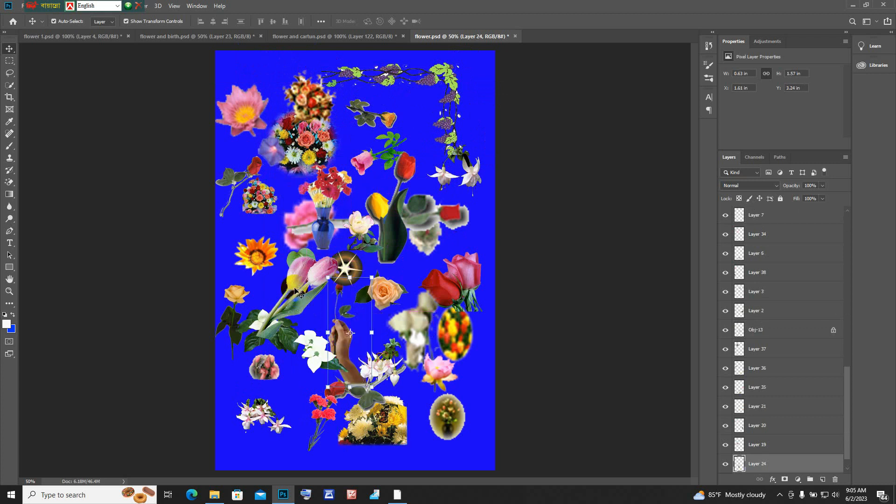
Step: Shift the small round bouquet and the oval flower picture, and start a free transform on the yellow chrysanthemum picture
left_click(297, 294)
left_click(254, 205)
left_click_drag(252, 233, 249, 202)
left_click_drag(452, 419, 457, 423)
left_click(373, 422)
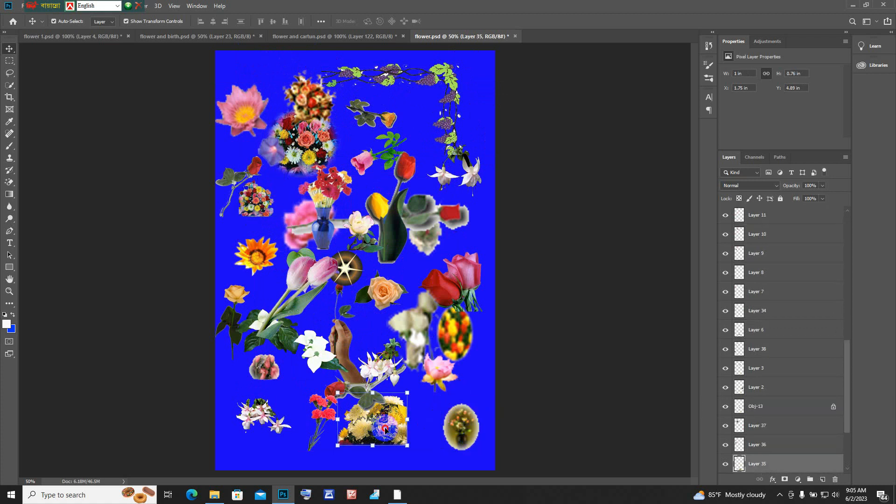
key("ctrl+t")
Step: Return to flower and cartun.psd and move the brown flower vase farther down
left_click(301, 37)
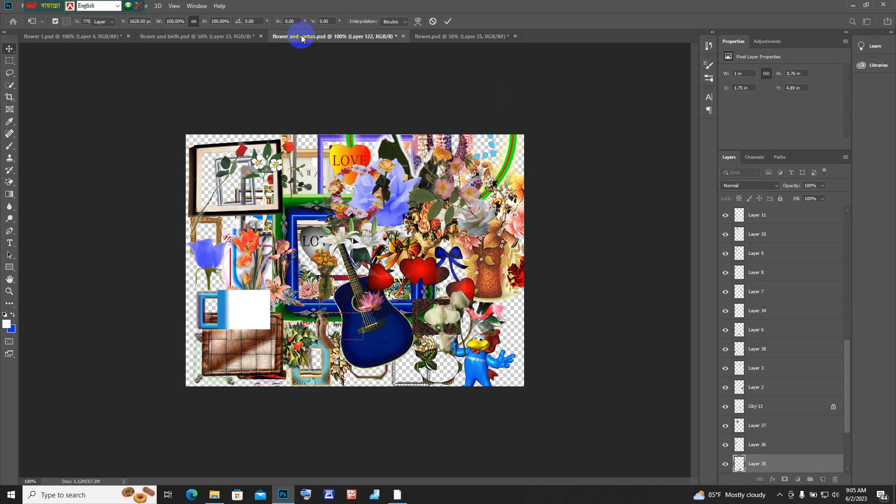
left_click_drag(484, 245, 488, 274)
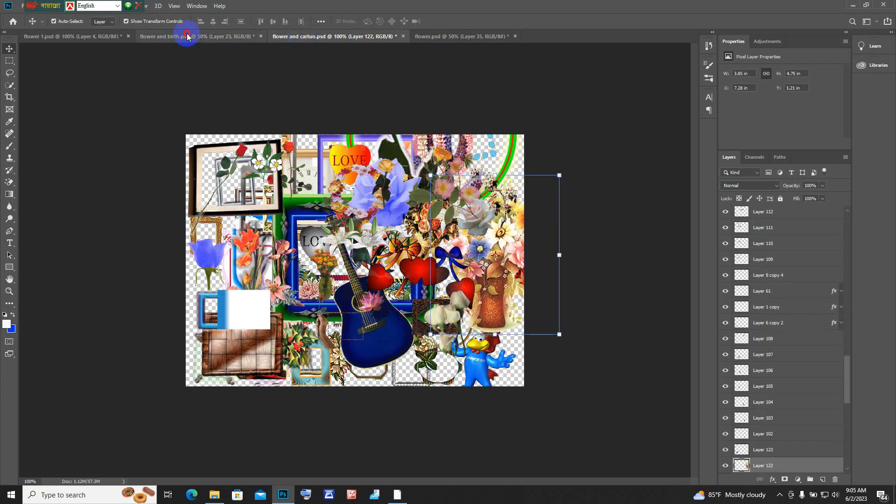
Step: In flower and birth.psd, move the mixed-flower arrangement over the wedding lettering and select the flower-topped chest and stone urn layers
left_click(187, 38)
left_click_drag(270, 110, 297, 96)
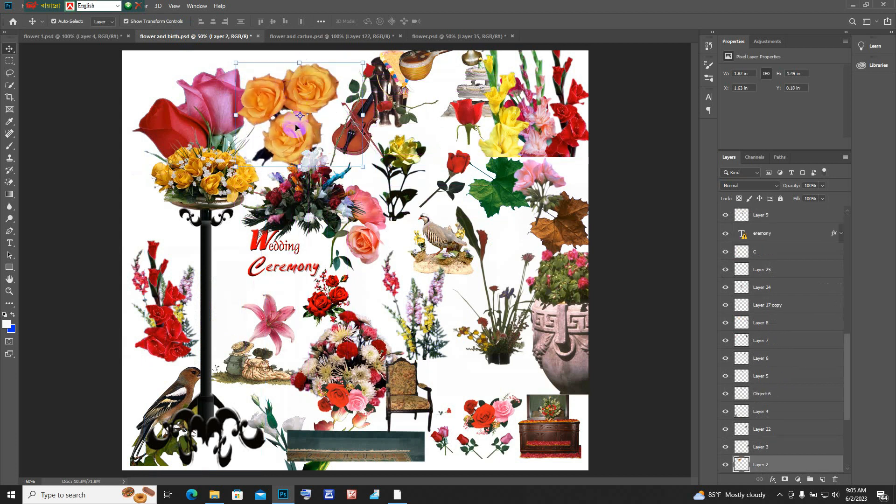
left_click_drag(329, 214, 291, 230)
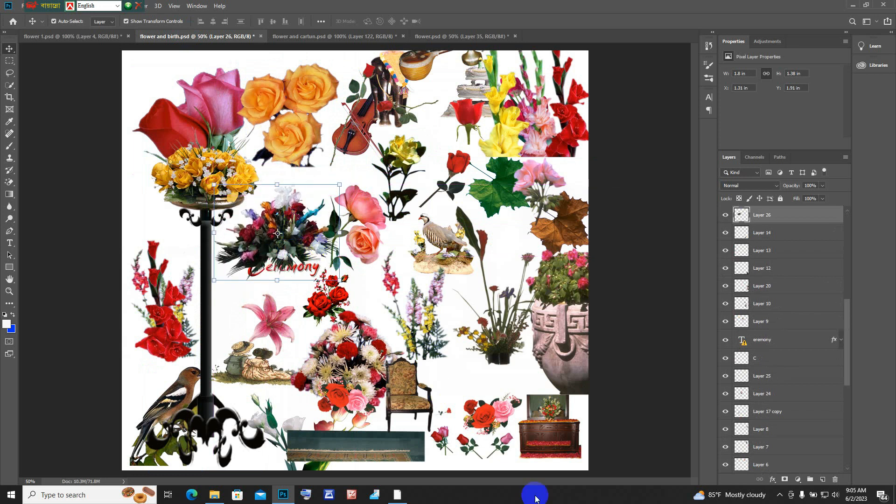
left_click(556, 438)
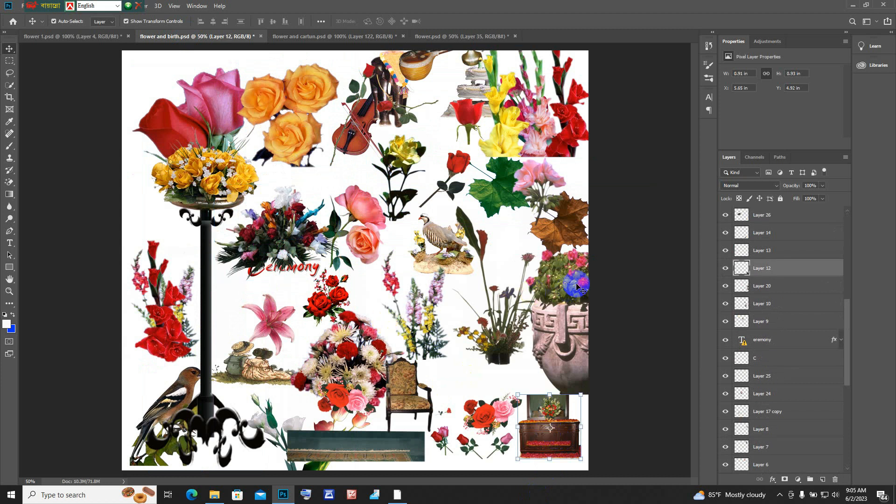
left_click(578, 285)
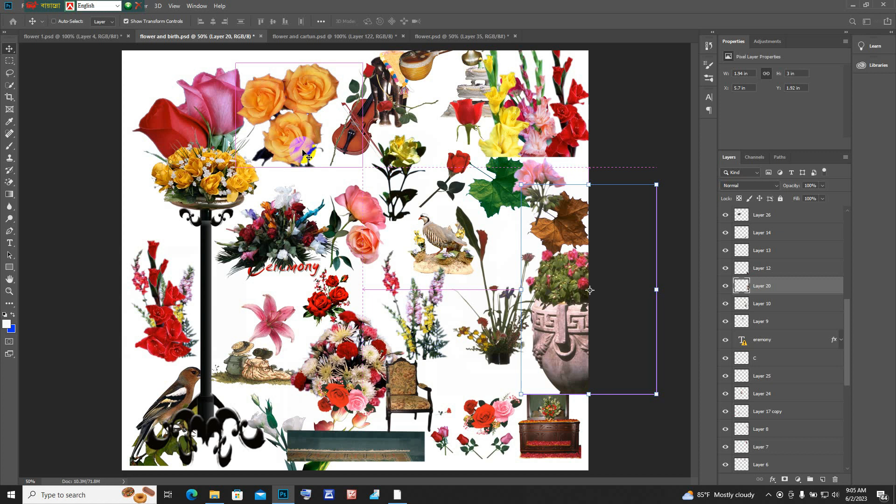
Step: Create a new document with a Lorem Ipsum text line in black (#000000) and enlarge it to about 186 pt
key("ctrl+n")
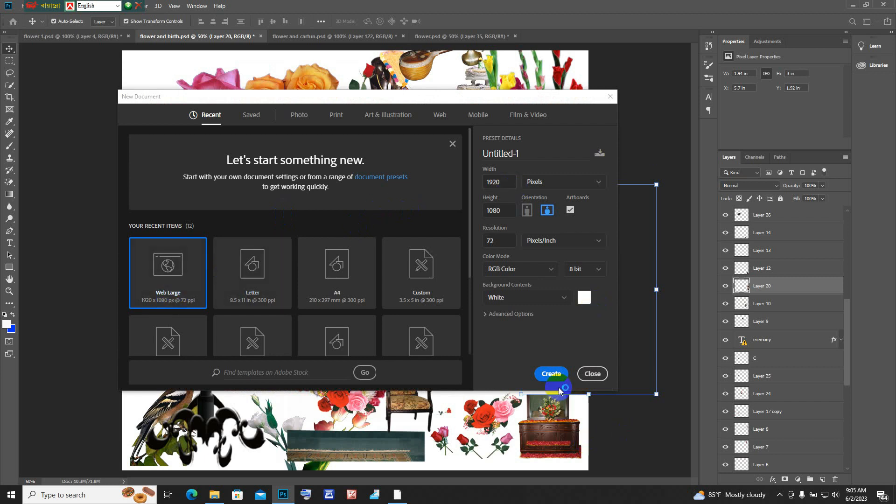
left_click(554, 373)
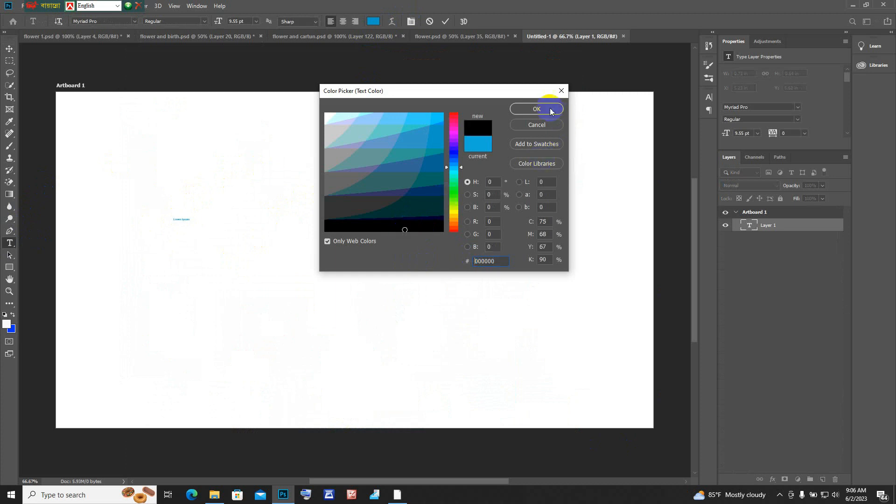
key("Return")
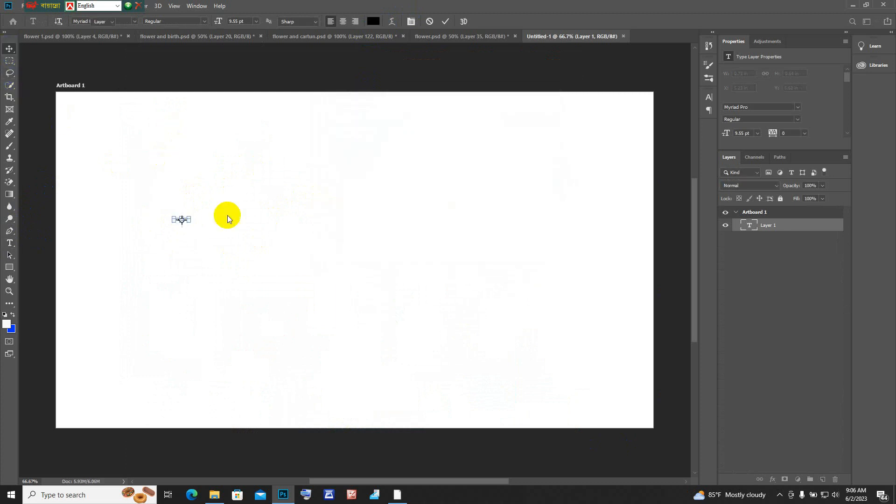
key("ctrl+Return")
left_click_drag(193, 223, 489, 280)
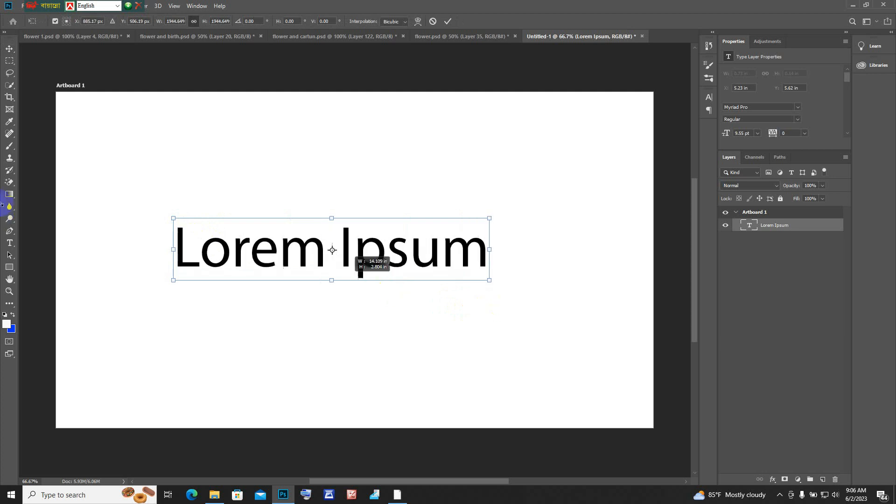
Step: Replace the Lorem Ipsum text with 4512 and commit the edit
double_click(230, 250)
left_click(230, 250)
double_click(229, 249)
left_click_drag(492, 248, 128, 252)
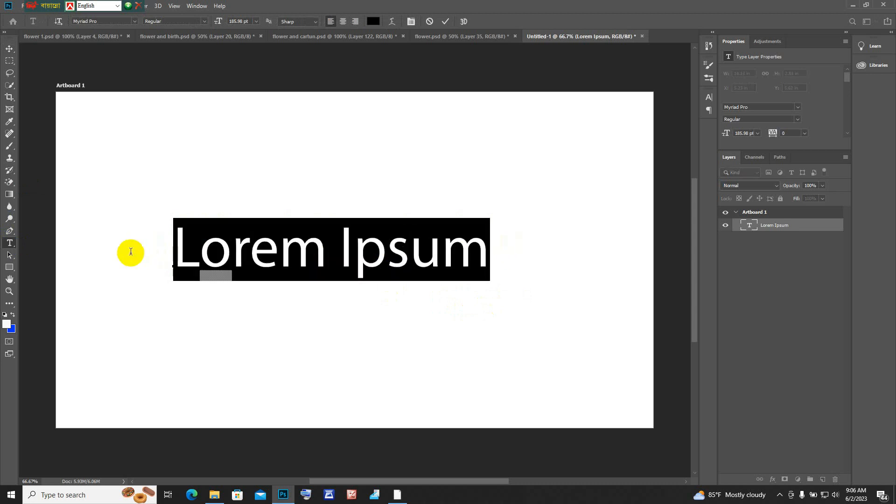
left_click(208, 271)
key("ctrl+a")
type("512")
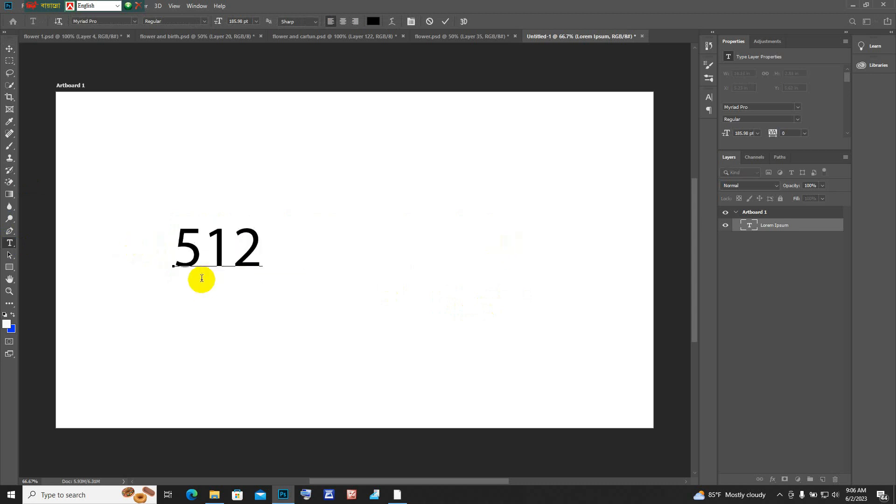
left_click(179, 250)
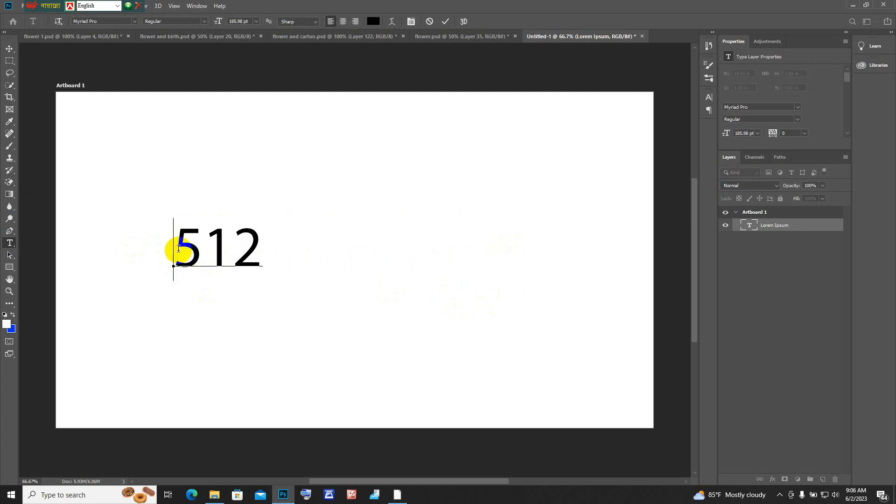
type("4")
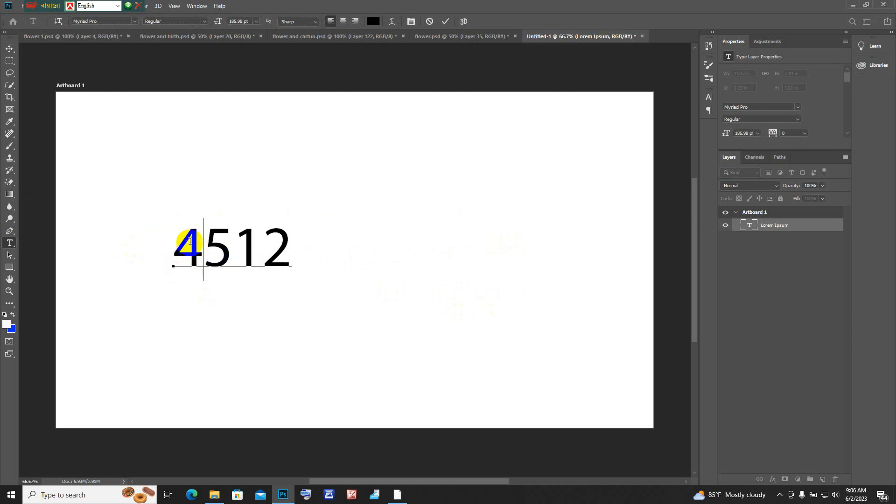
left_click(9, 49)
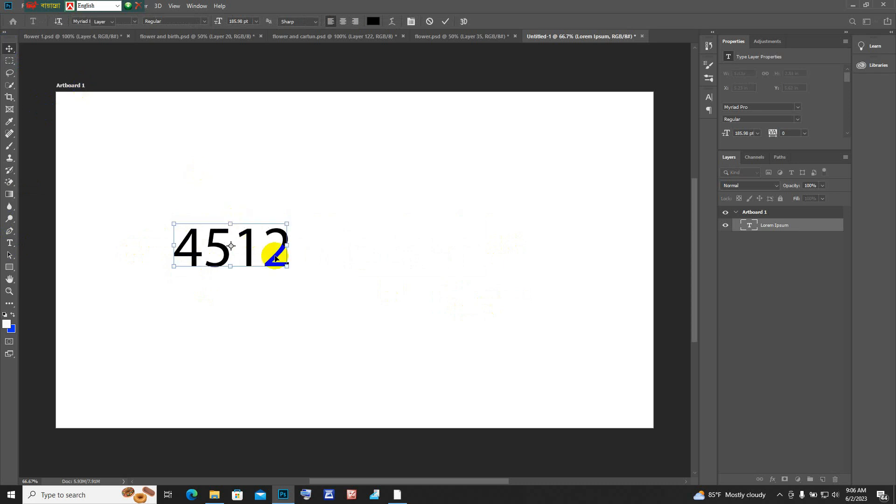
Step: Enlarge the 4512 text to about 570 pt and place it near the middle of the artboard
left_click_drag(289, 268, 543, 351)
left_click_drag(429, 292, 168, 192)
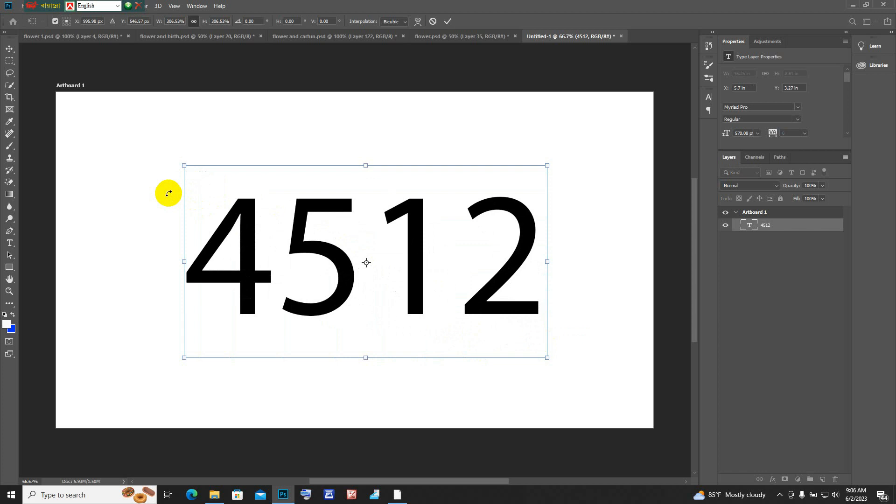
mouse_move(336, 216)
left_mouse_down()
mouse_move(356, 266)
mouse_move(349, 209)
mouse_move(312, 252)
mouse_move(422, 274)
mouse_move(336, 186)
mouse_move(260, 188)
mouse_move(362, 276)
mouse_move(422, 194)
mouse_move(315, 202)
mouse_move(409, 259)
mouse_move(352, 176)
mouse_move(307, 202)
mouse_move(394, 232)
mouse_move(346, 186)
mouse_move(296, 235)
mouse_move(372, 235)
mouse_move(300, 181)
mouse_move(271, 215)
mouse_move(382, 236)
mouse_move(306, 172)
mouse_move(280, 212)
mouse_move(341, 272)
mouse_move(304, 176)
mouse_move(272, 192)
mouse_move(306, 253)
mouse_move(338, 158)
mouse_move(300, 224)
mouse_move(366, 254)
mouse_move(334, 215)
left_mouse_up()
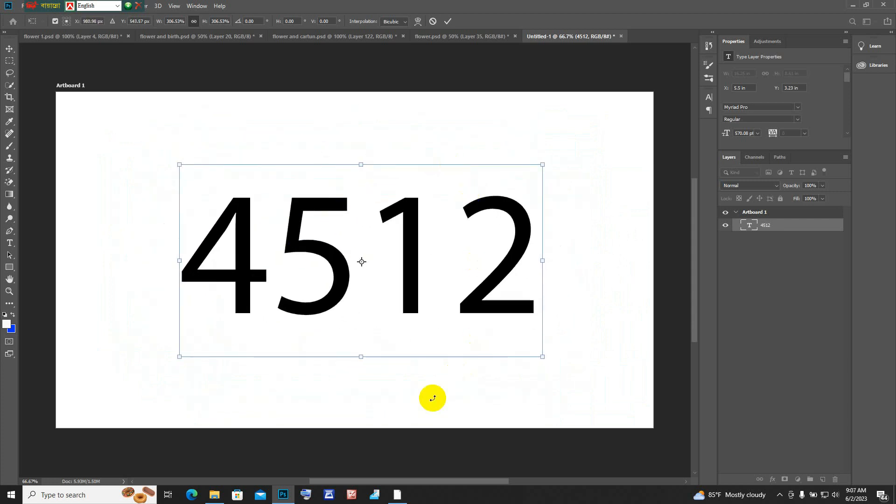